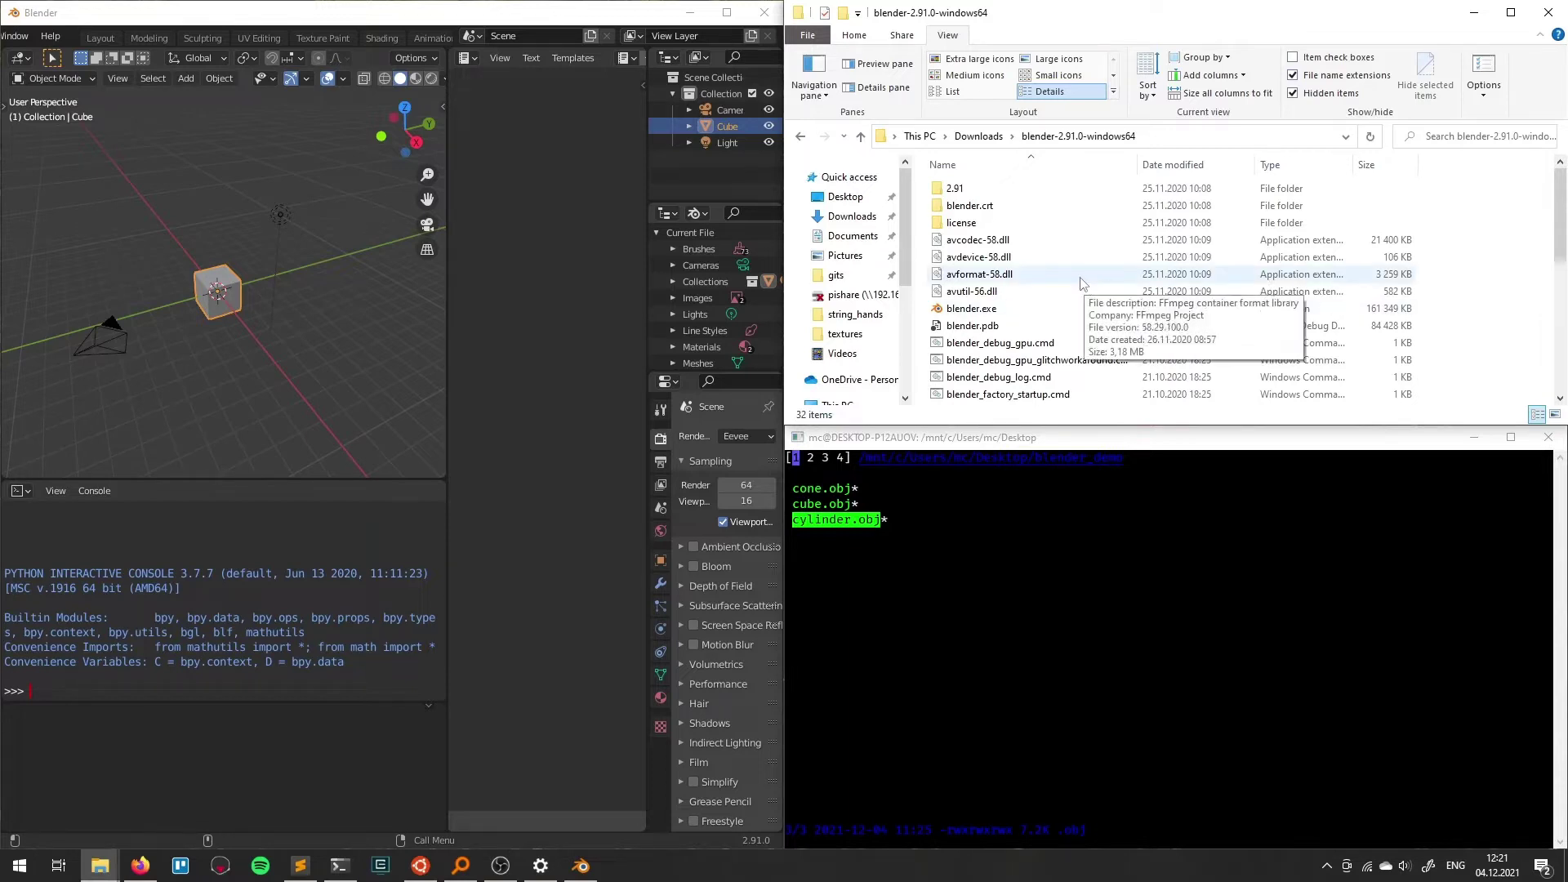
Browse into 2.91 > python > lib > michal and select rpc_server.py.
double_click(962, 188)
double_click(968, 205)
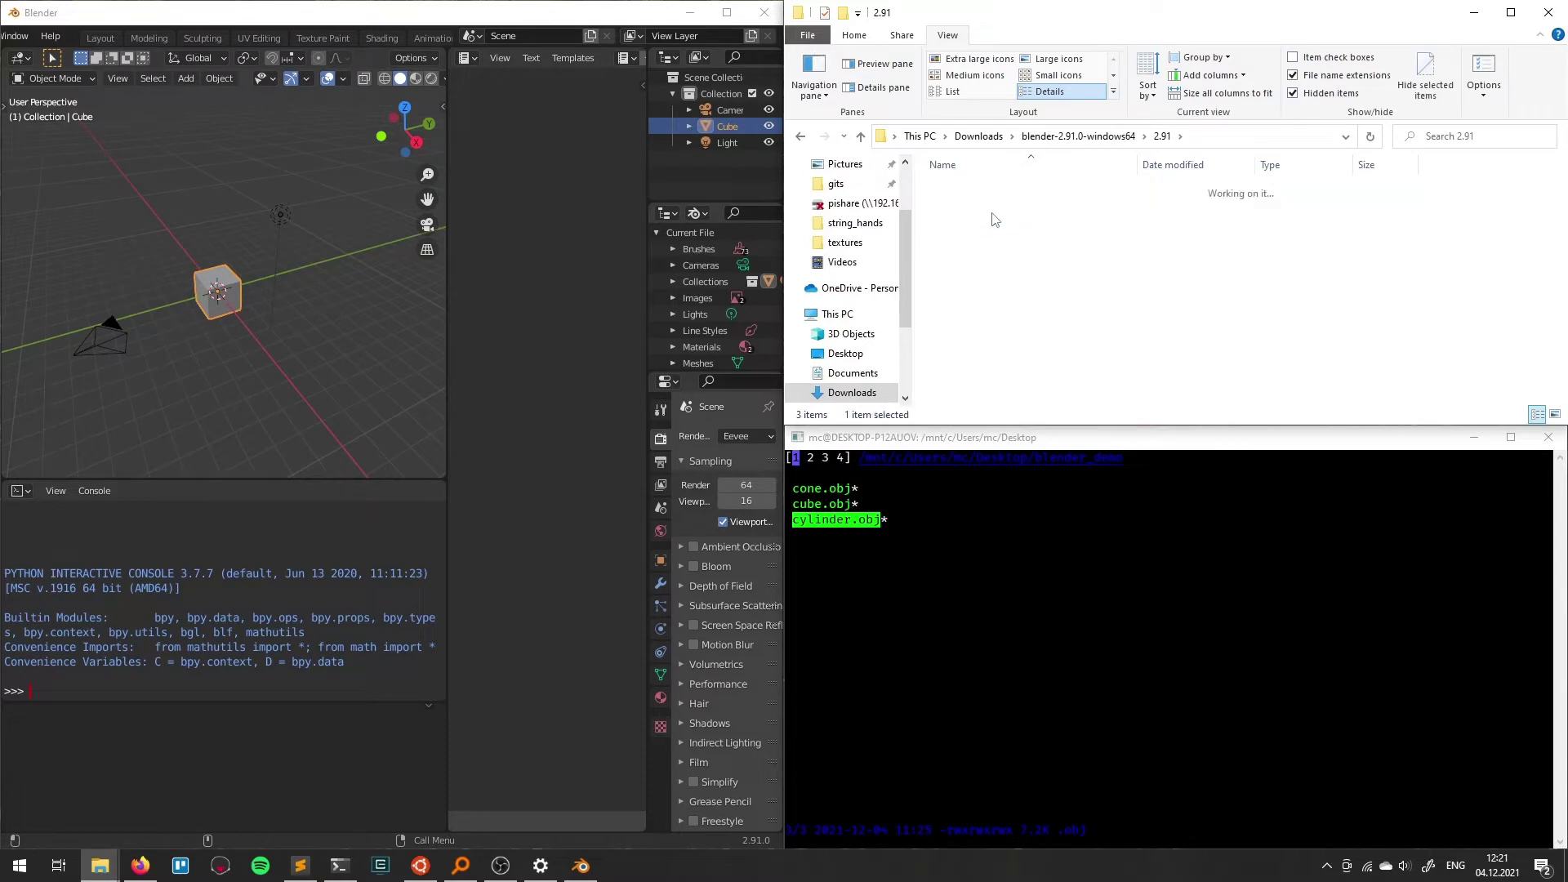
double_click(987, 222)
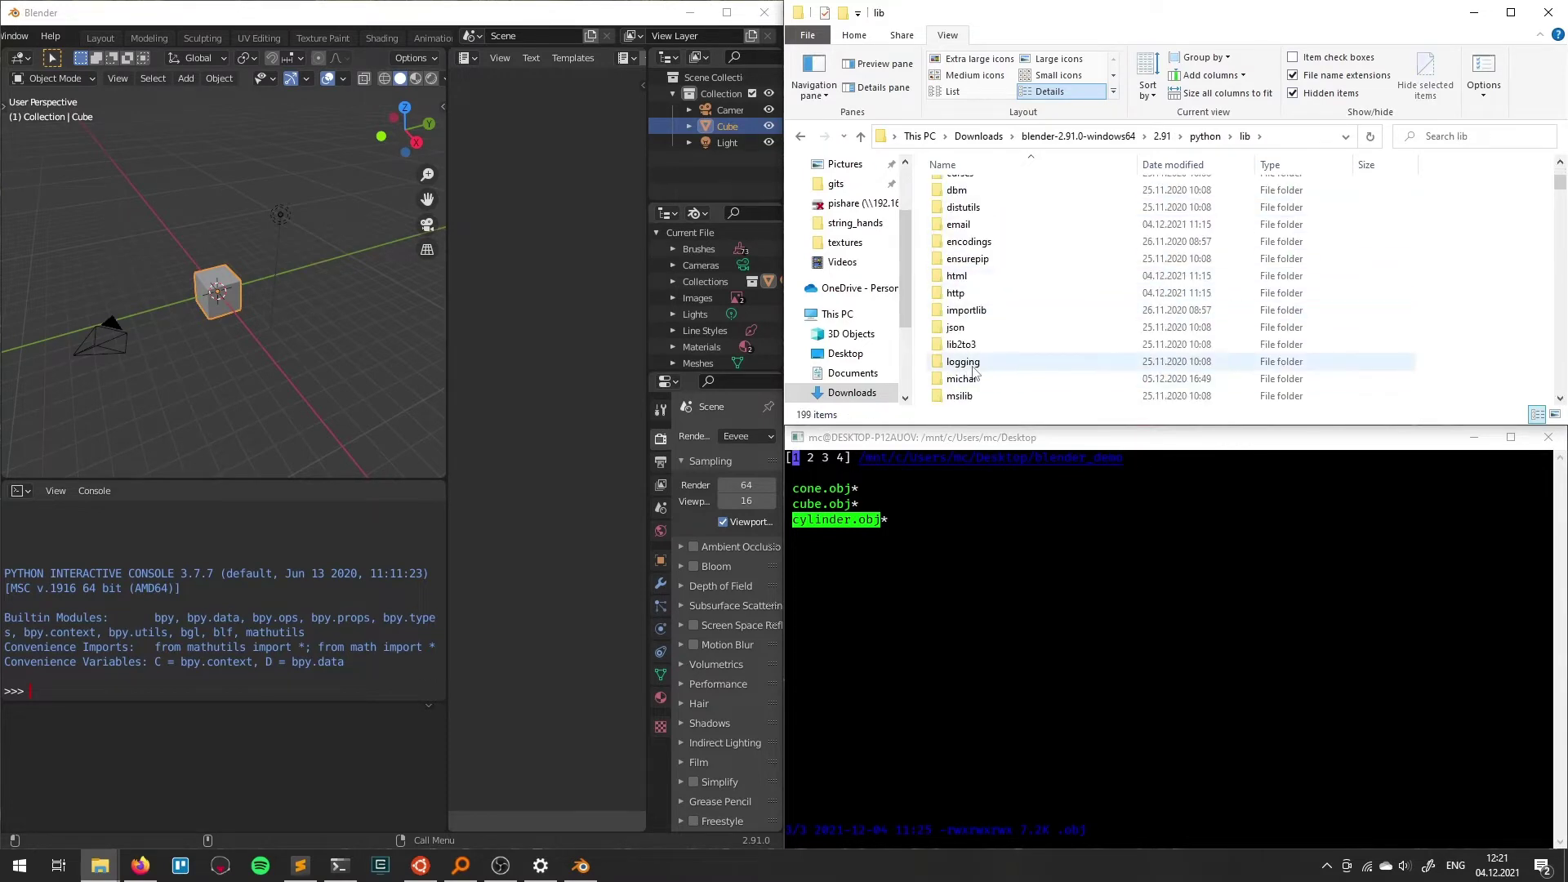
scroll(986, 295, down, 3)
click(982, 327)
double_click(983, 327)
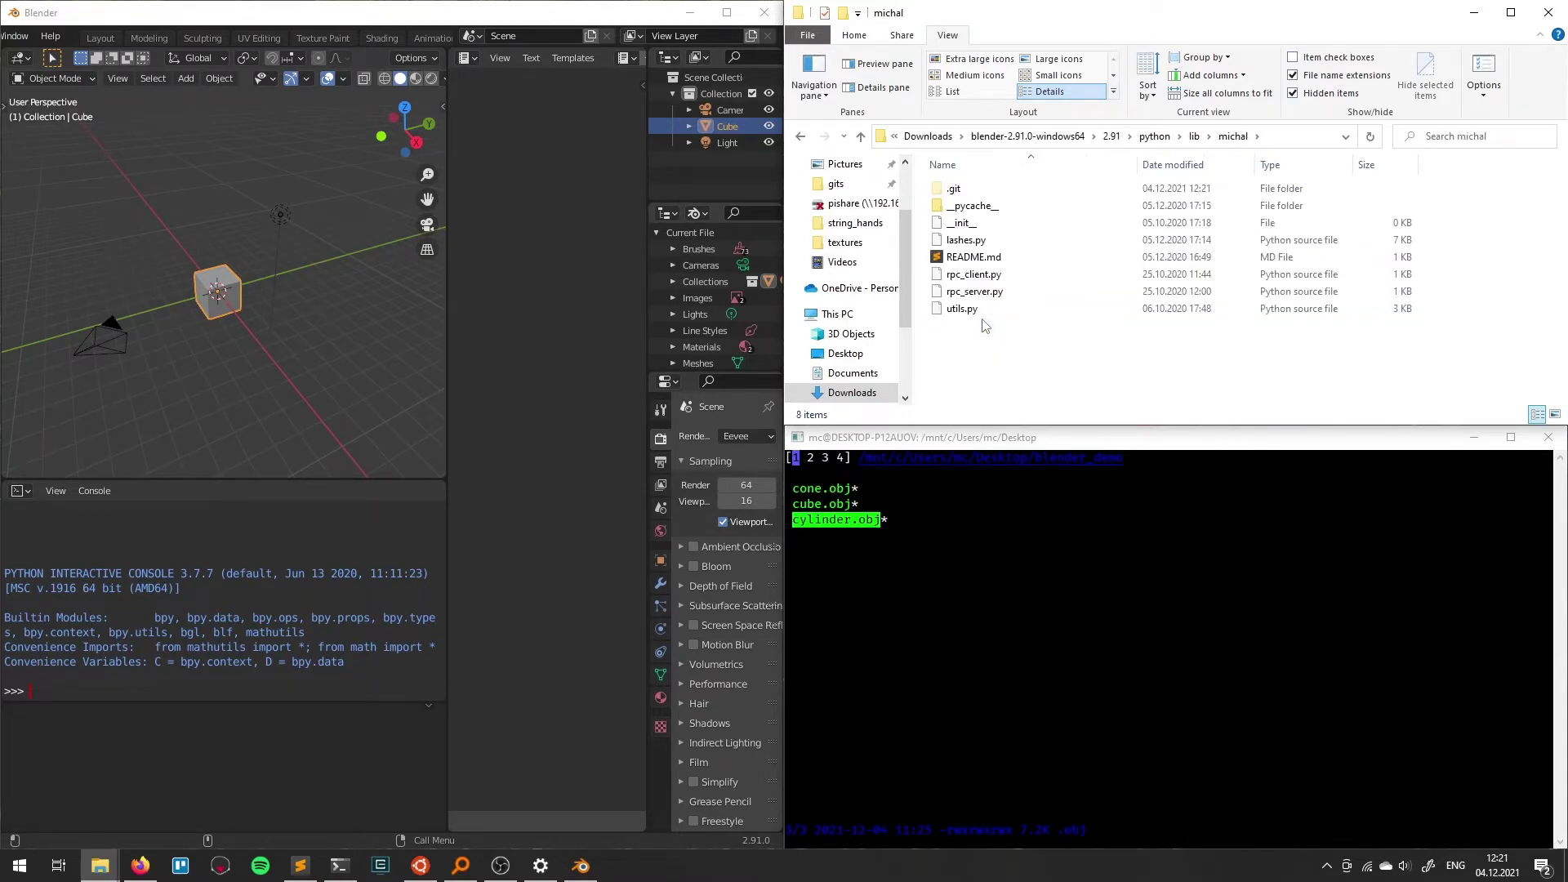
click(980, 292)
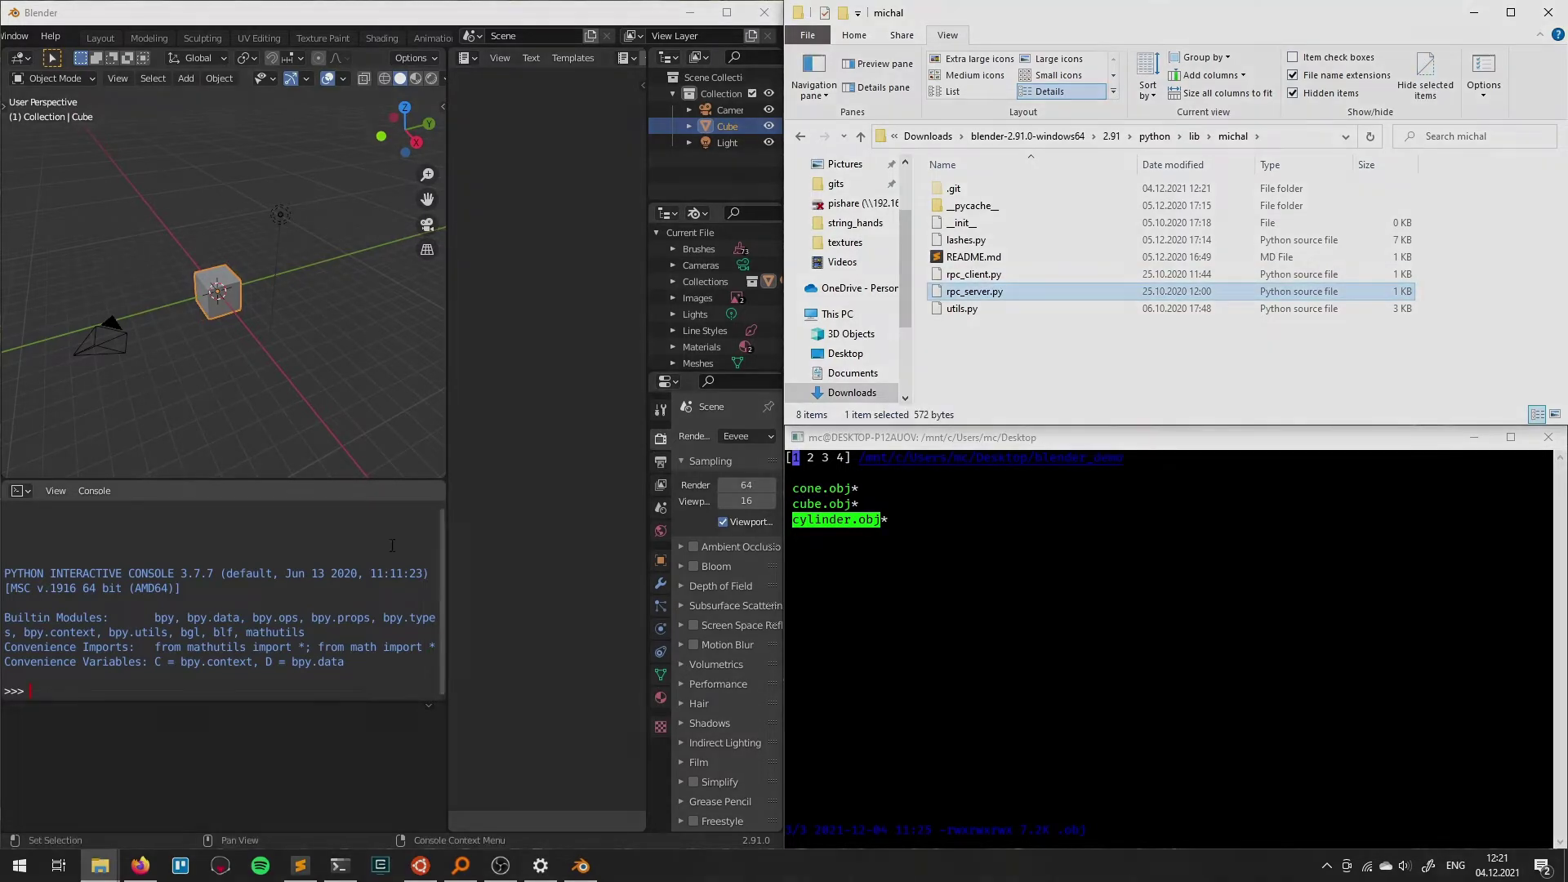
Run 'import michal.rpc_server as rpc_s' in the console, then inspect rpc() in Sublime.
click(204, 681)
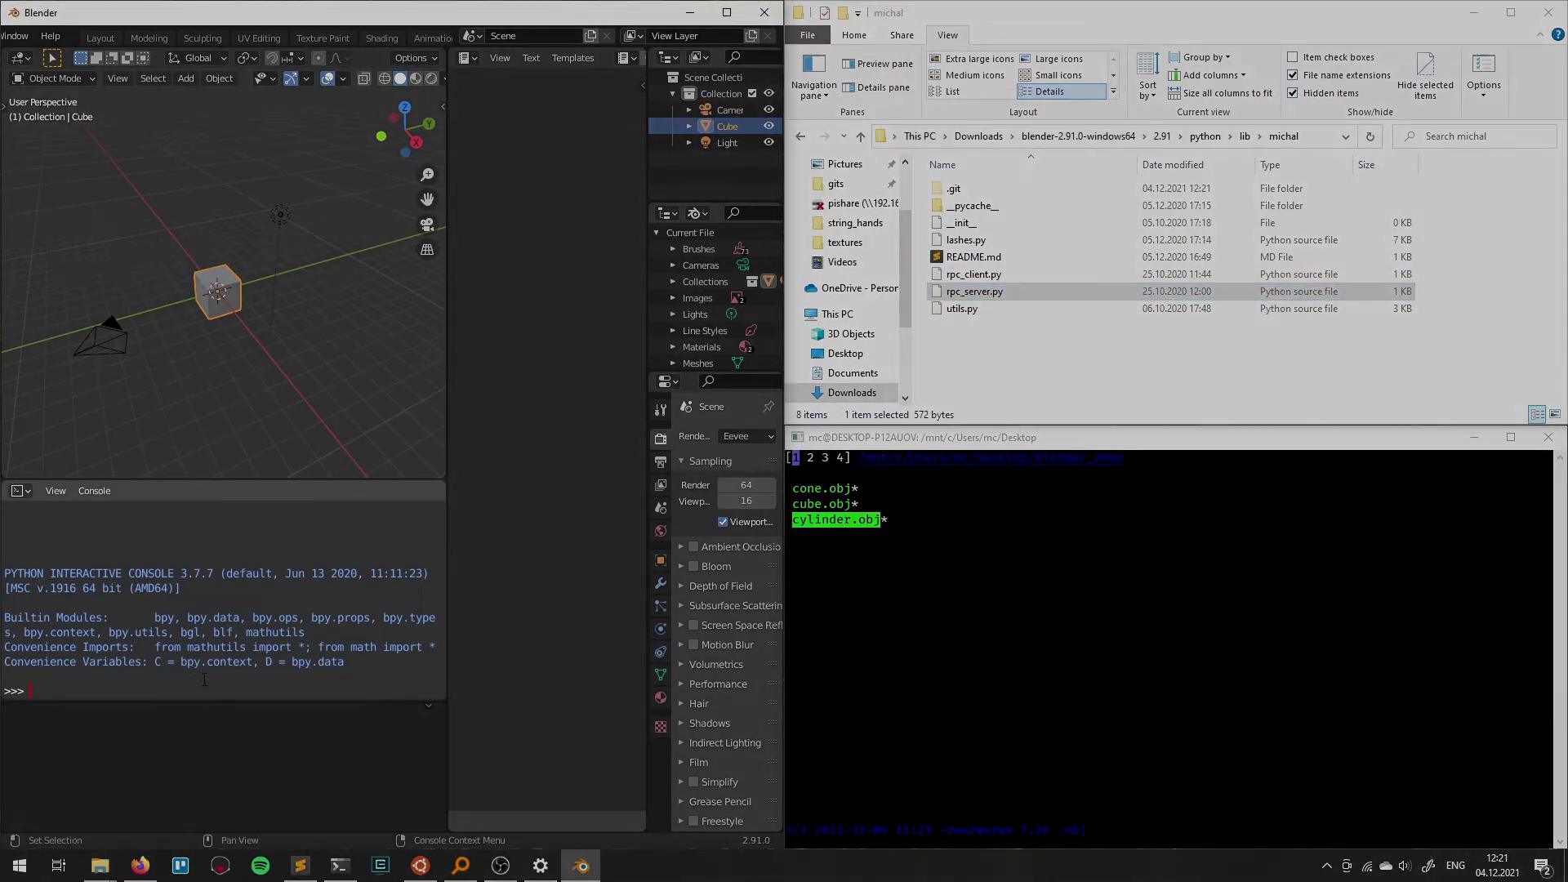
text(import mich)
text(al.rpc)
text(_server)
text( as rpc_c)
key(Return)
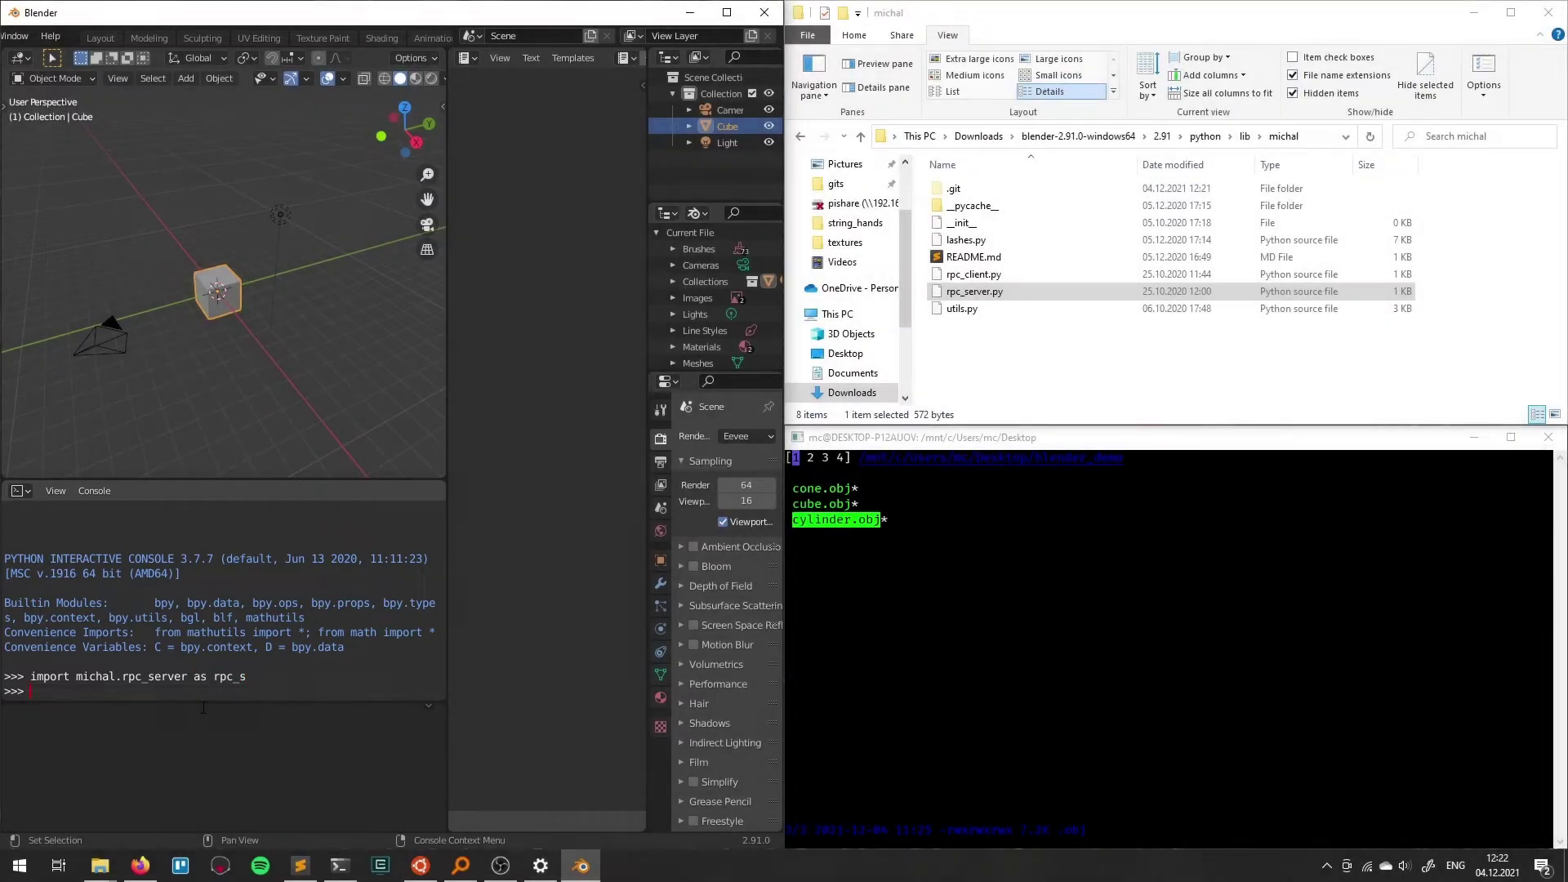
click(301, 866)
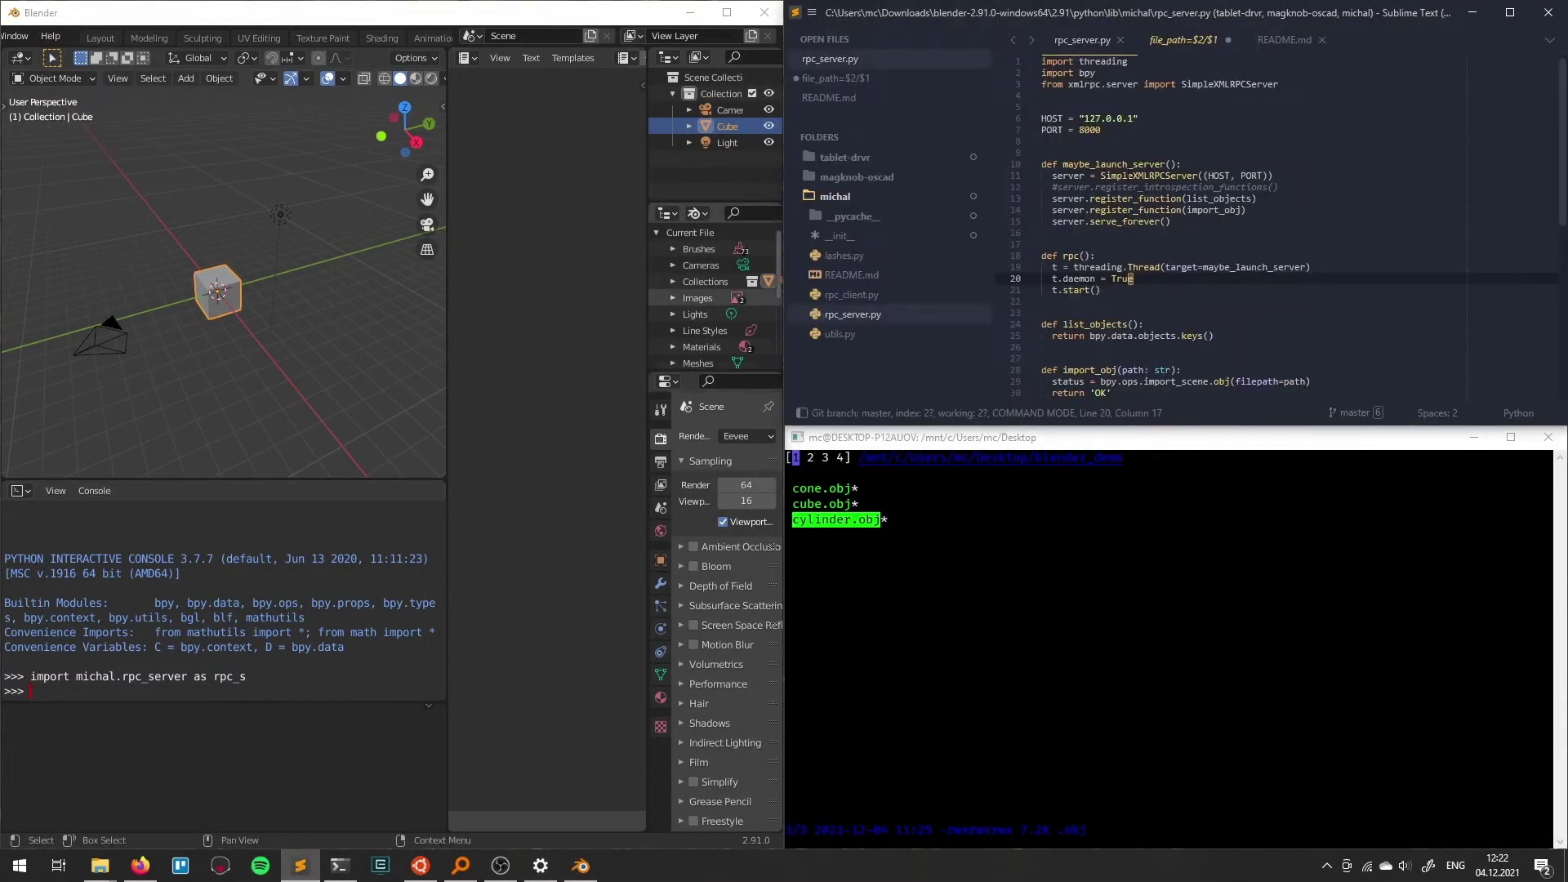
double_click(1072, 256)
click(1177, 265)
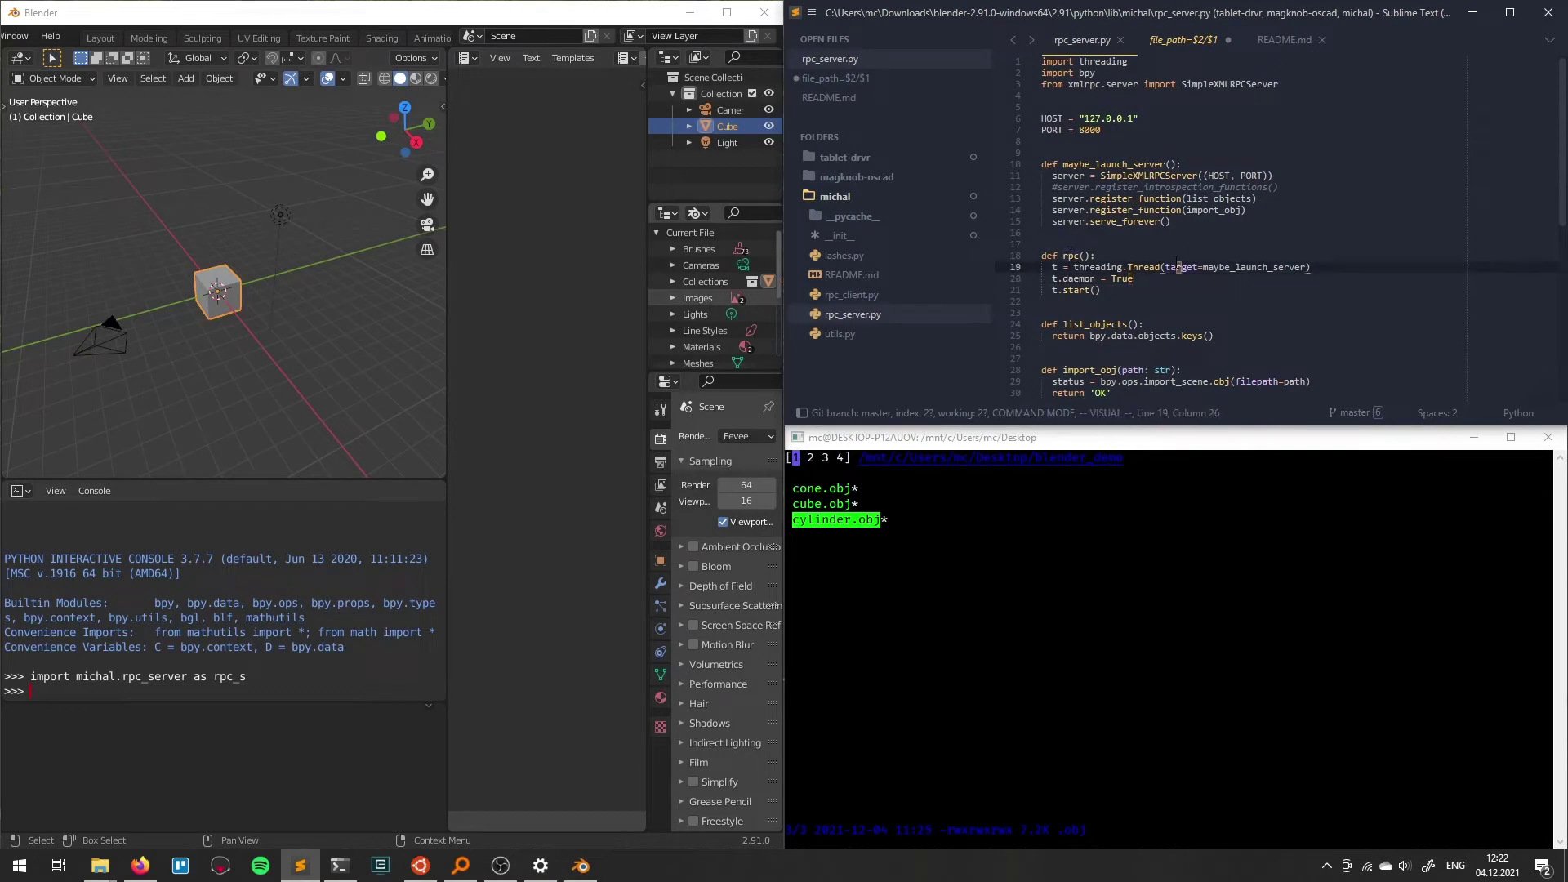
key(alt+Tab)
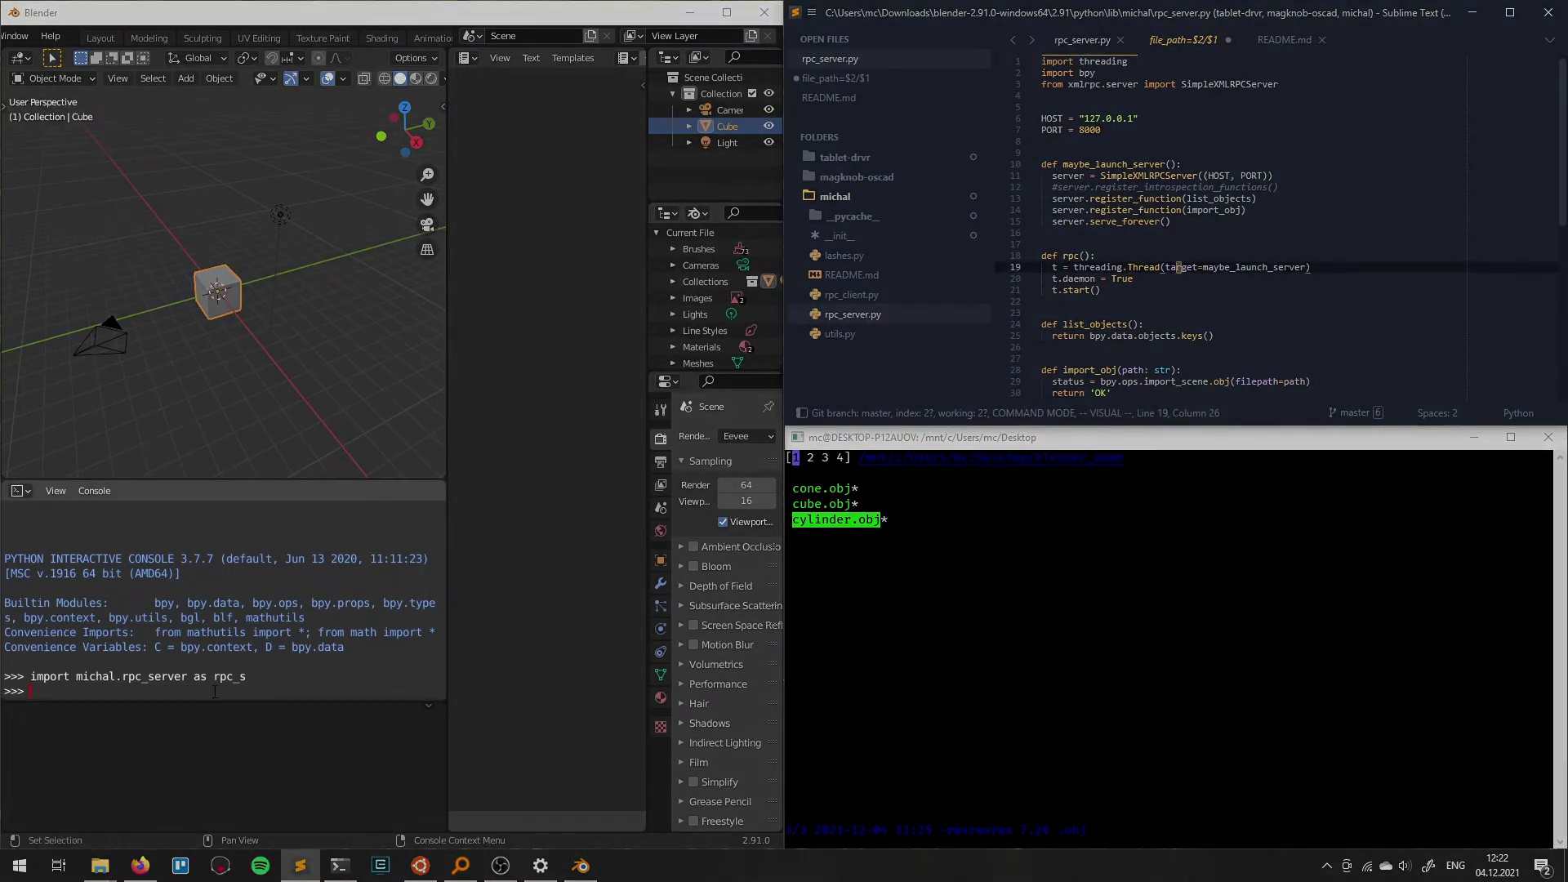
text(rpc_s)
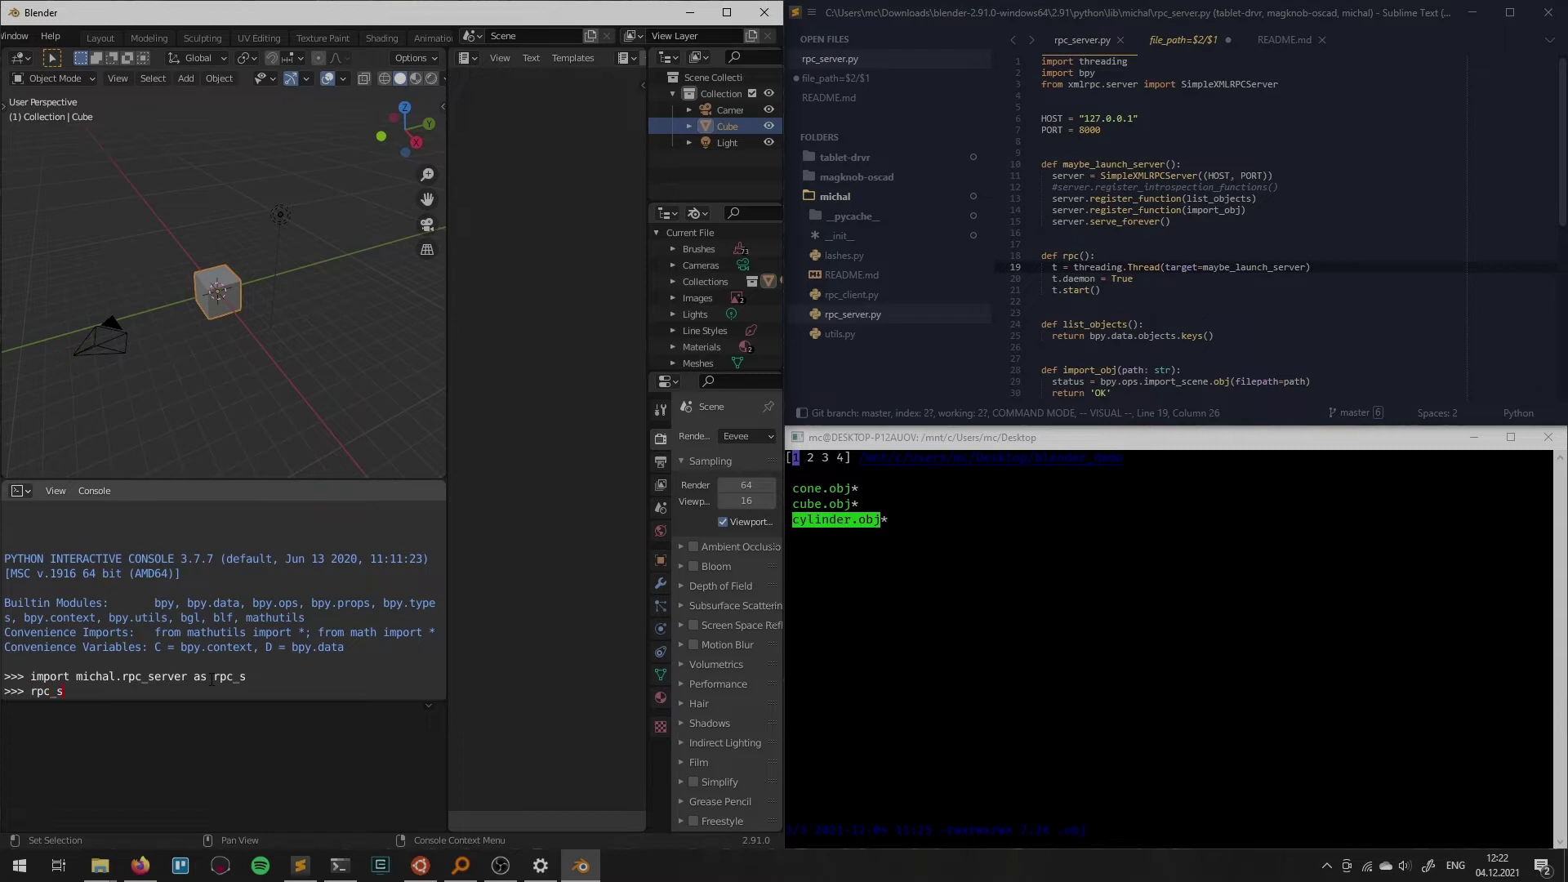
text(.rpc())
Start the server with rpc_s.rpc() and delete the camera, cube and light.
key(Return)
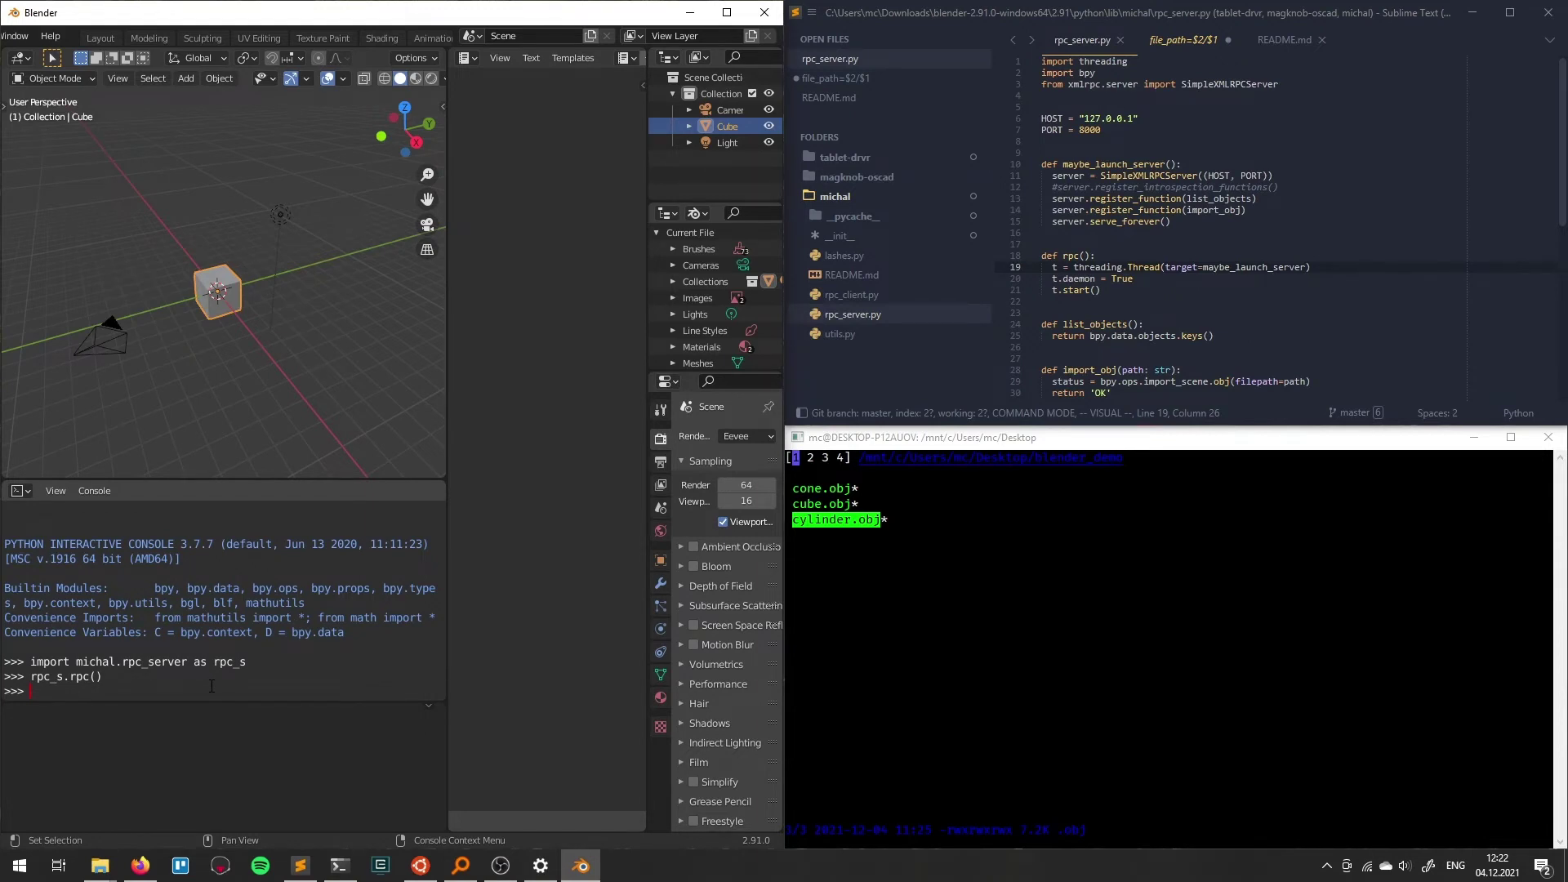
click(112, 329)
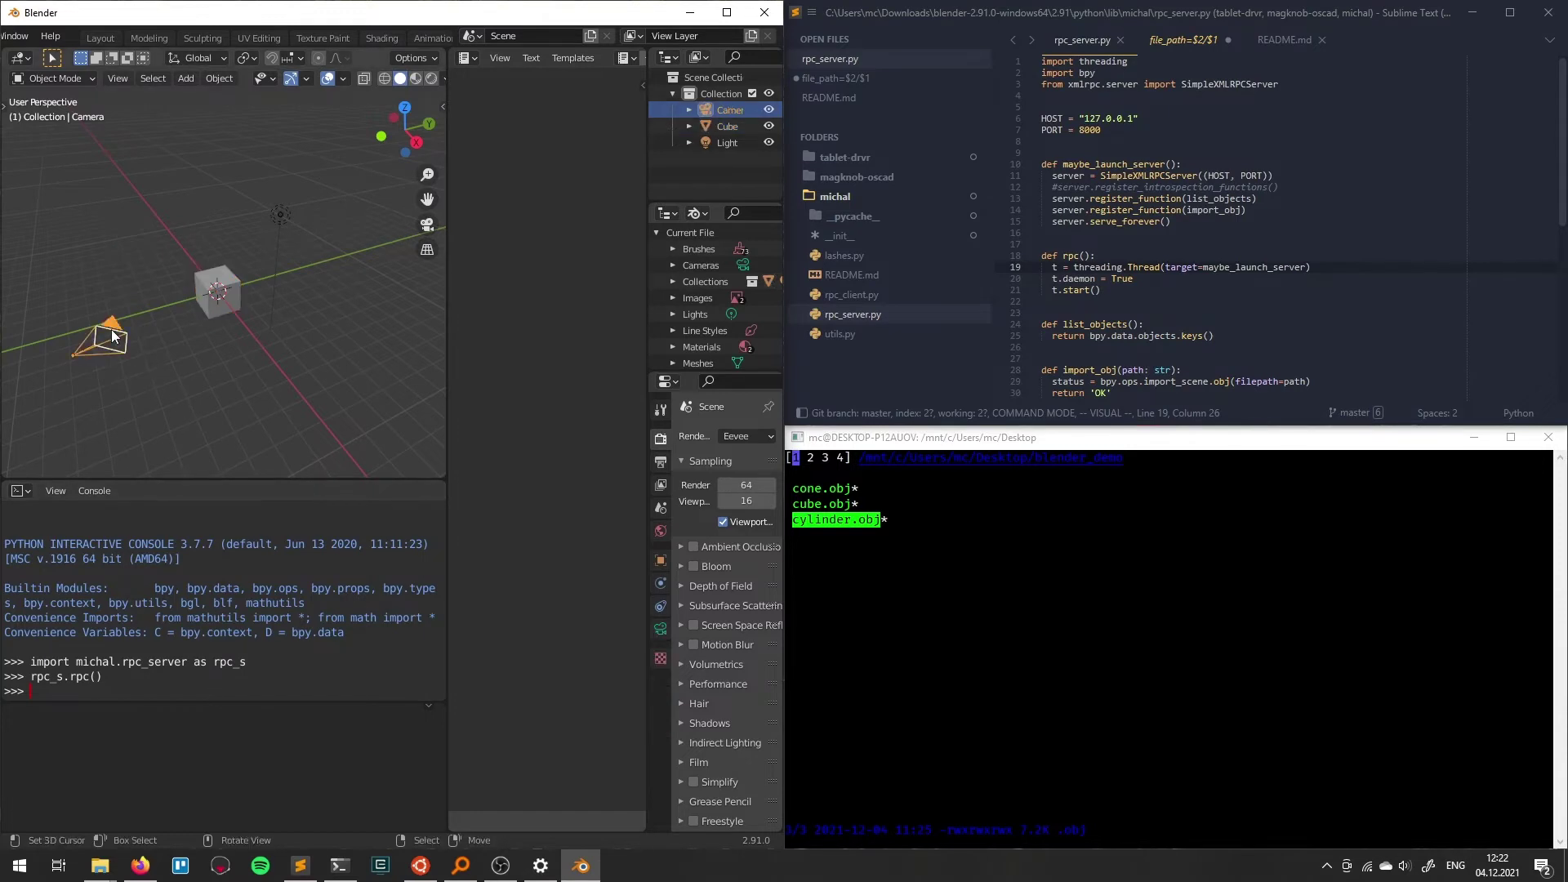
key(Delete)
click(217, 297)
key(x)
click(287, 210)
key(x)
click(288, 204)
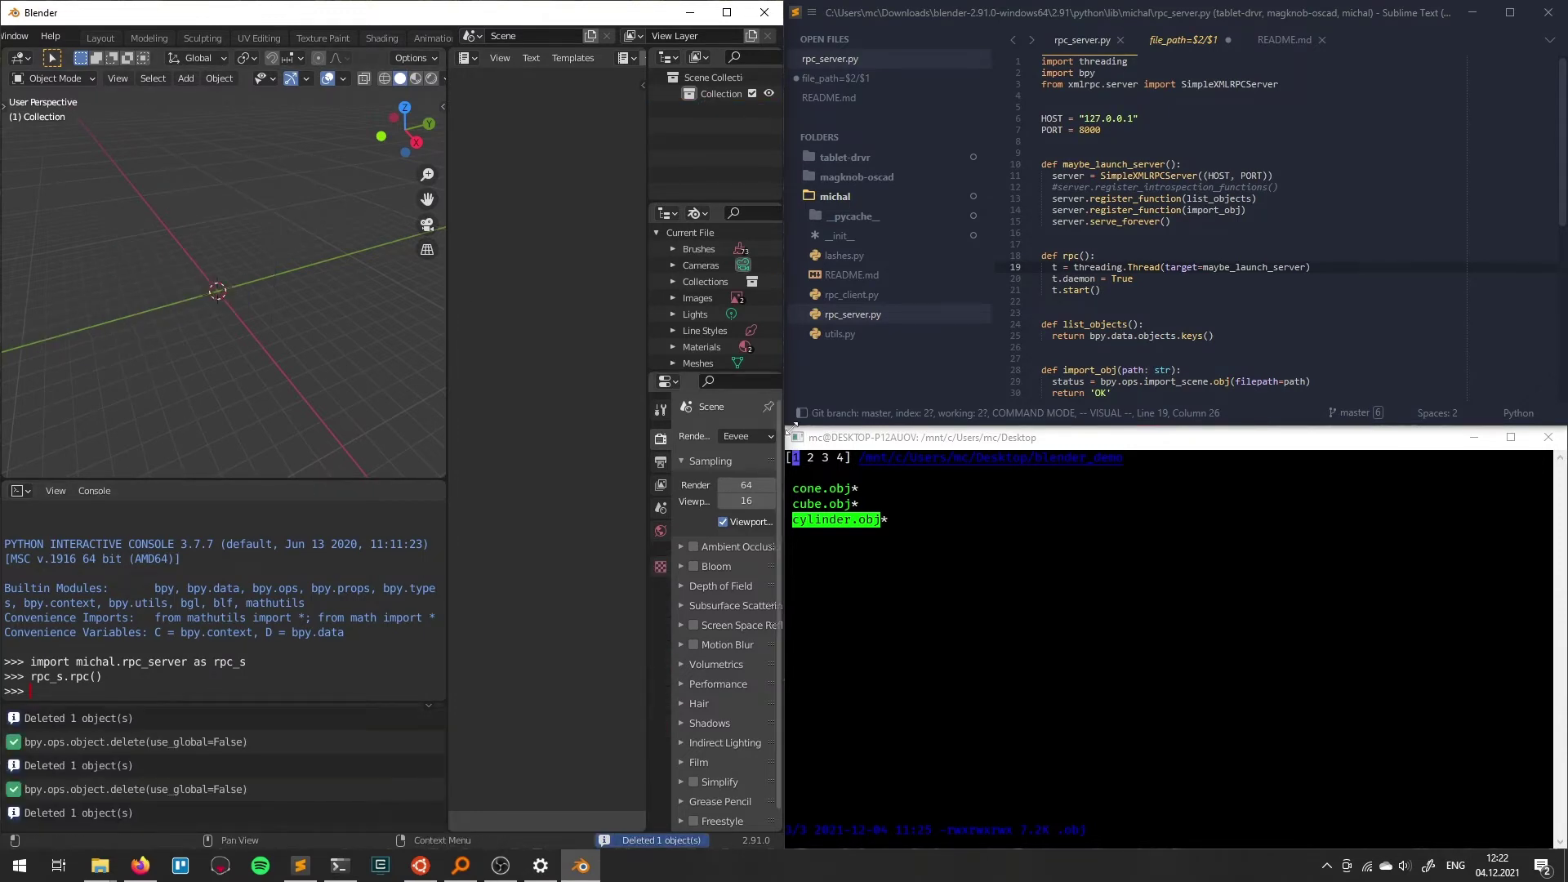
click(915, 490)
Move the nnn selection to cone.obj.
key(Down)
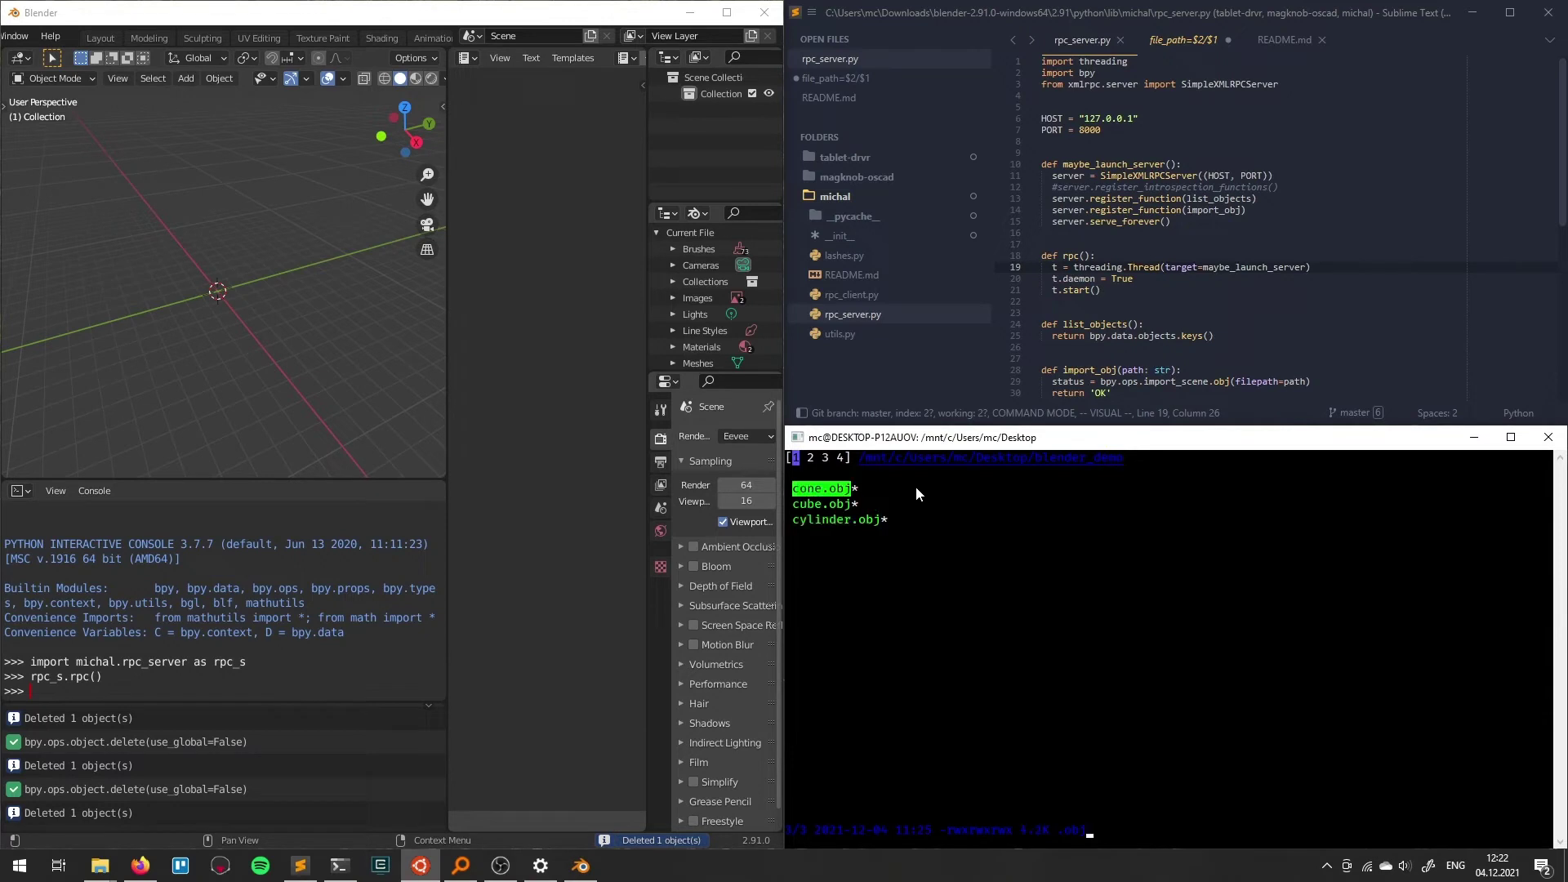
text(:)
Import cone.obj into Blender with the nnn plugin and orbit to view the cone.
key(b)
mouse_move(171, 265)
middle_down()
mouse_move(227, 263)
mouse_move(187, 313)
mouse_move(236, 315)
mouse_move(232, 303)
middle_up()
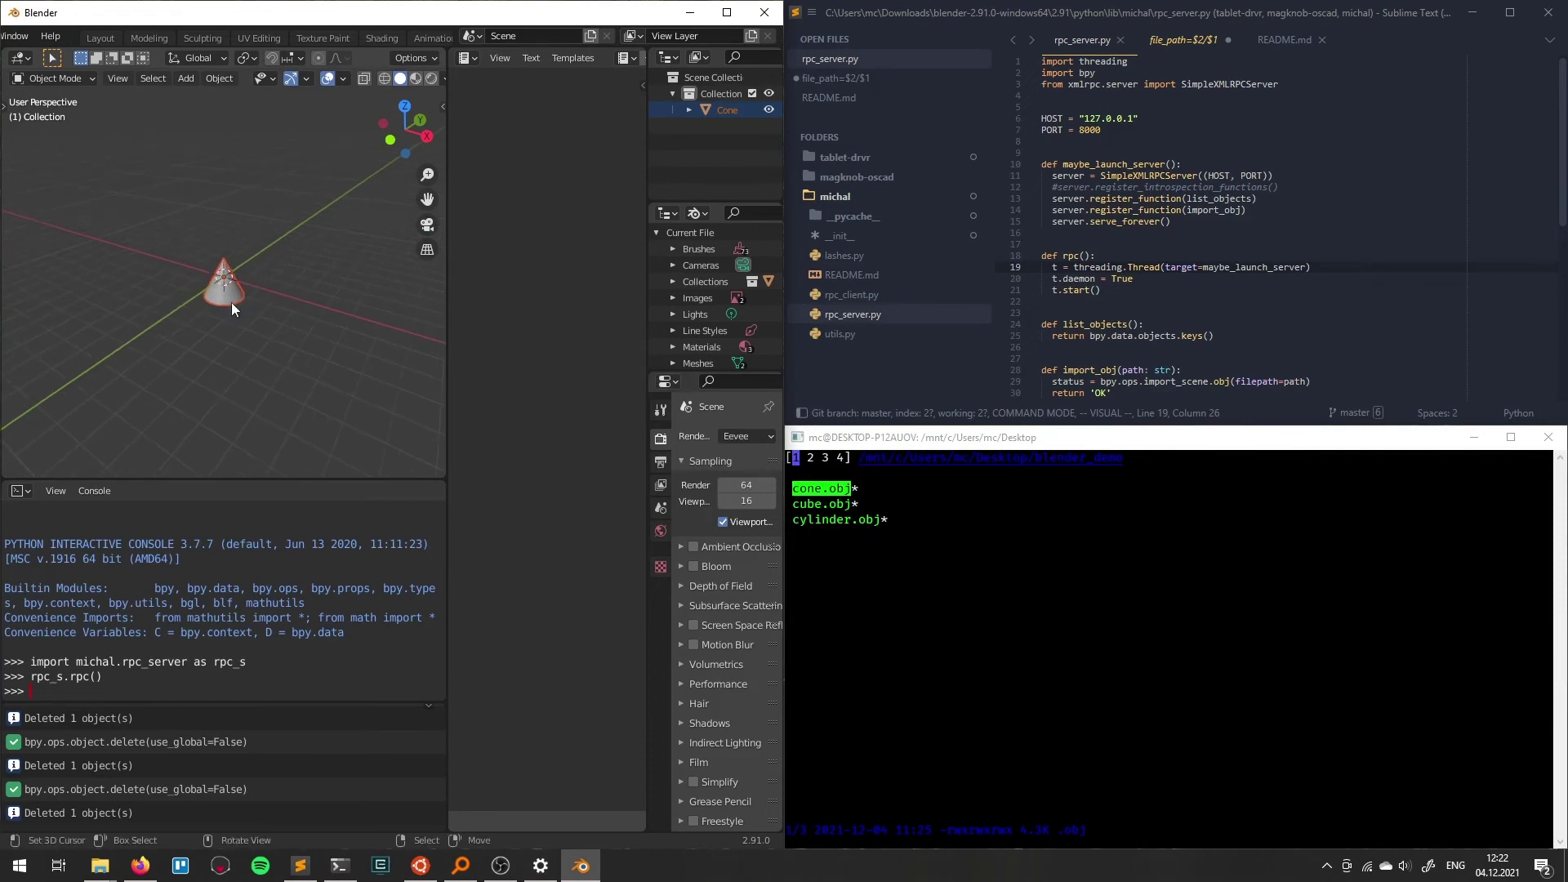
click(921, 484)
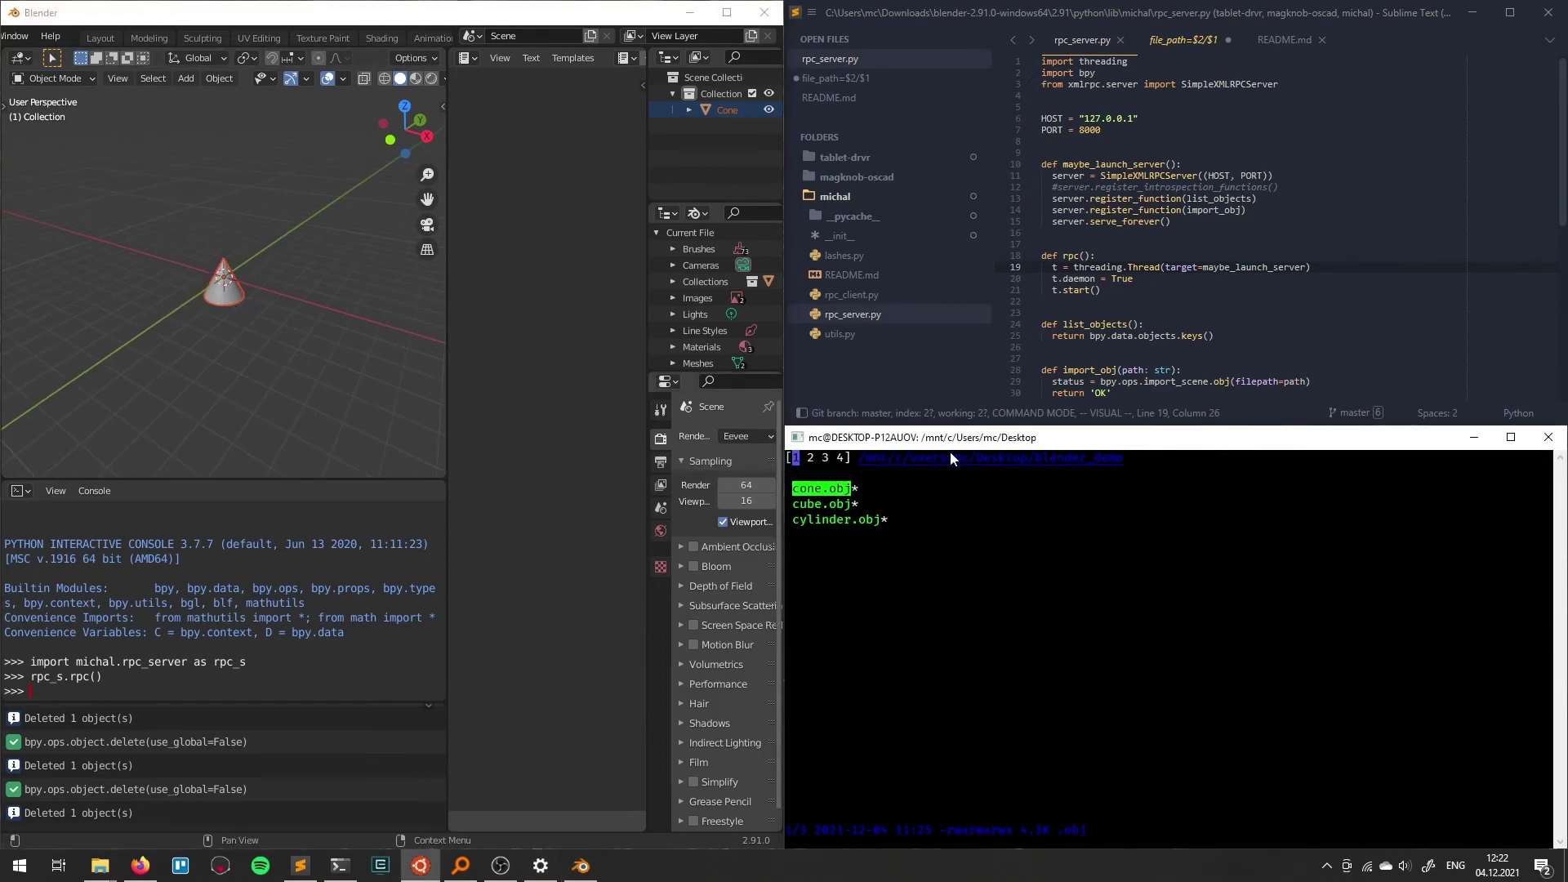
Import cube.obj and cylinder.obj the same way, then orbit to see all three.
key(Down)
key(semicolon)
key(b)
key(Down)
key(semicolon)
key(b)
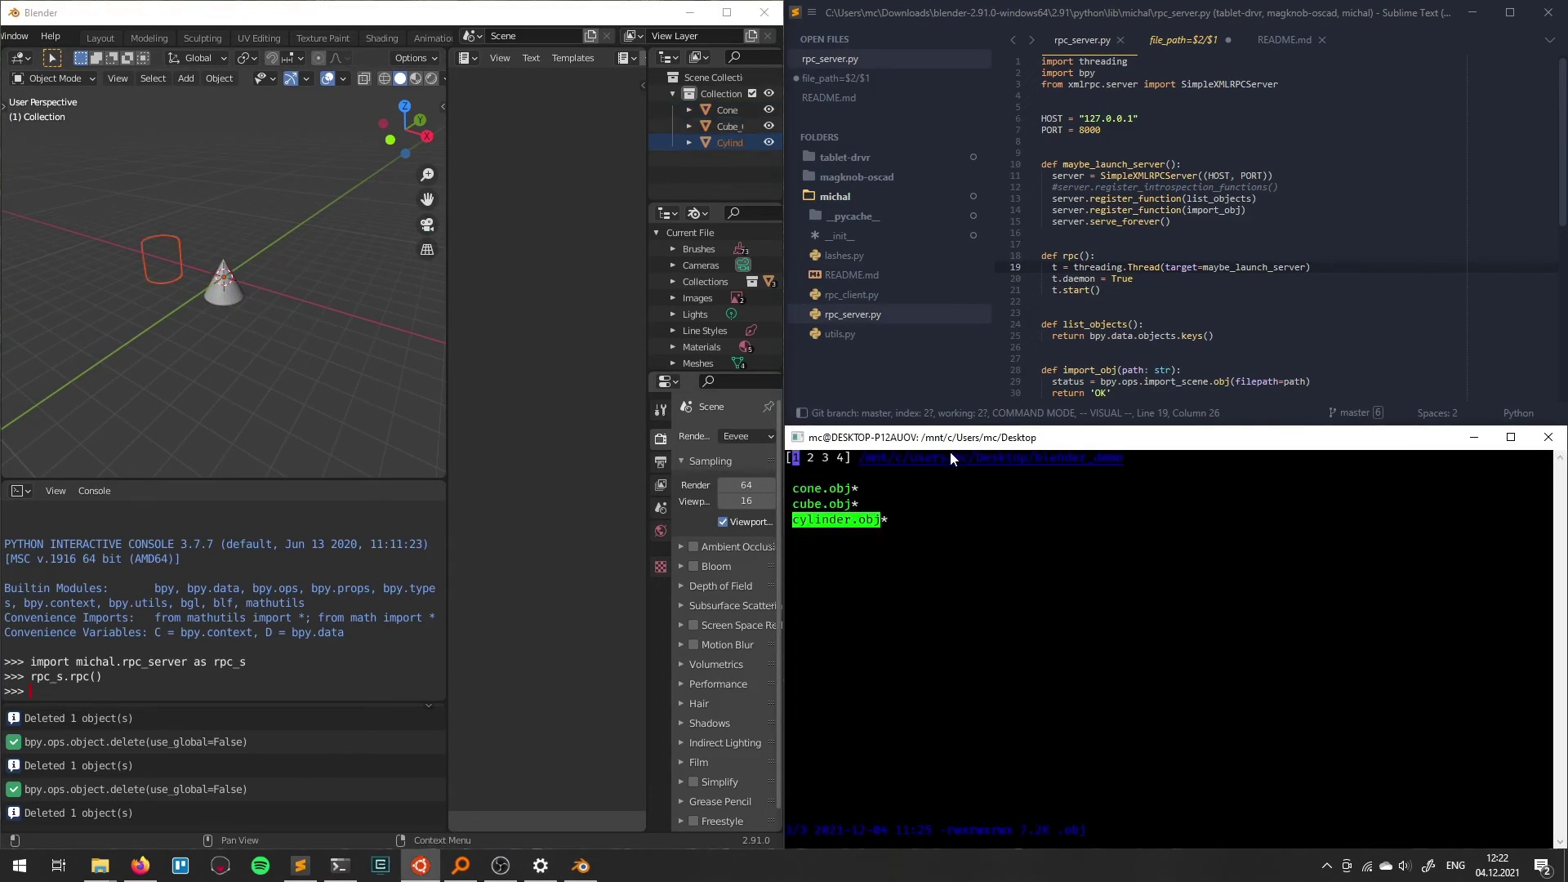
mouse_move(268, 270)
middle_down()
mouse_move(307, 276)
mouse_move(300, 315)
middle_up()
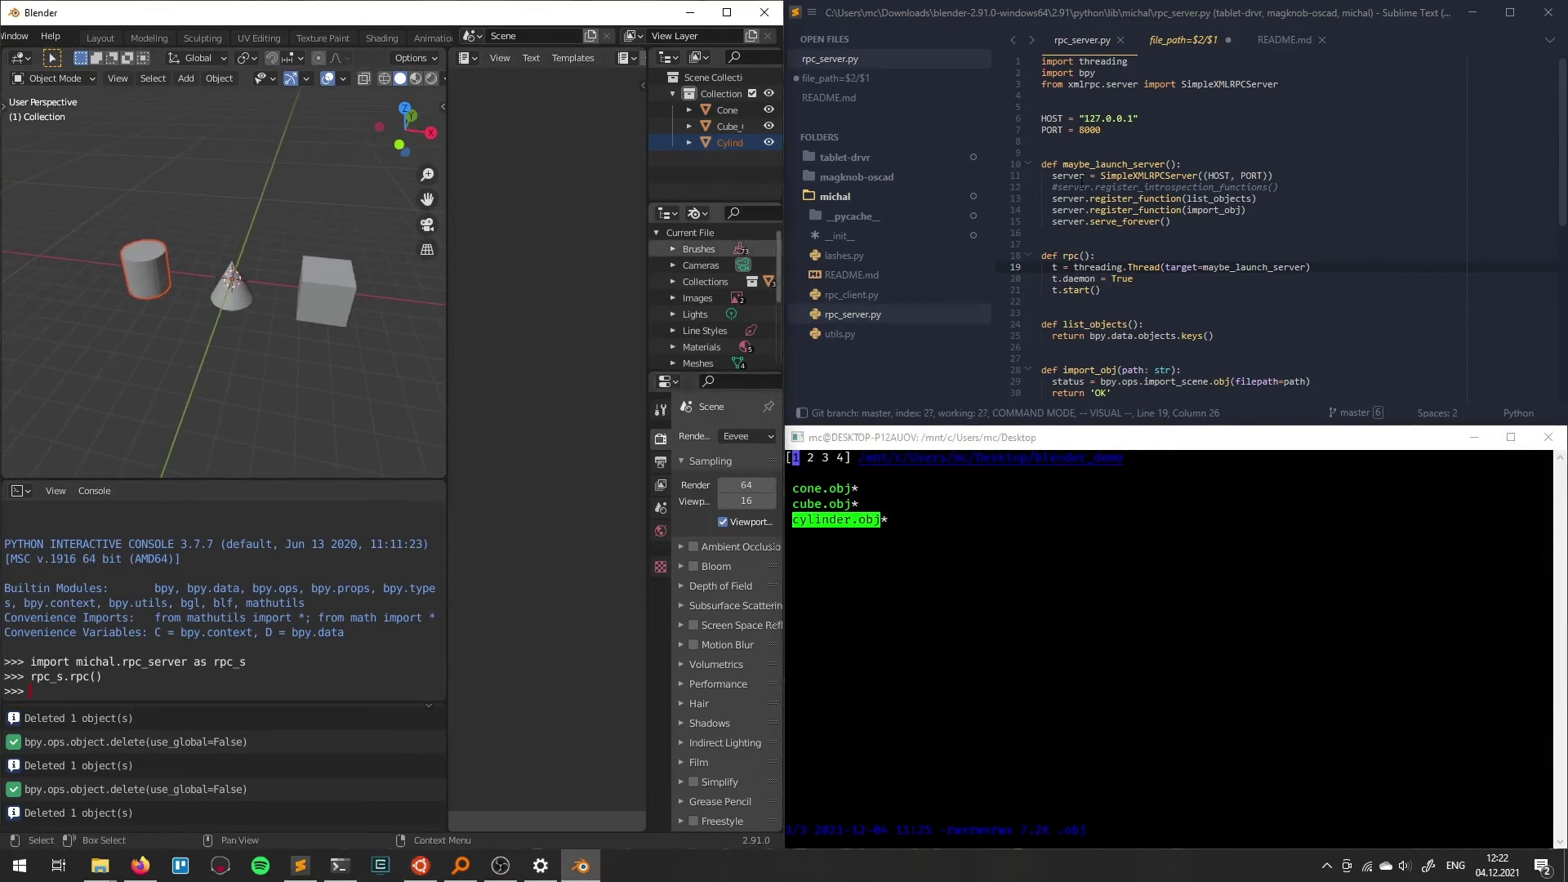
Show the file_path=$2/$1 plugin script in Sublime with a smaller font.
click(1183, 40)
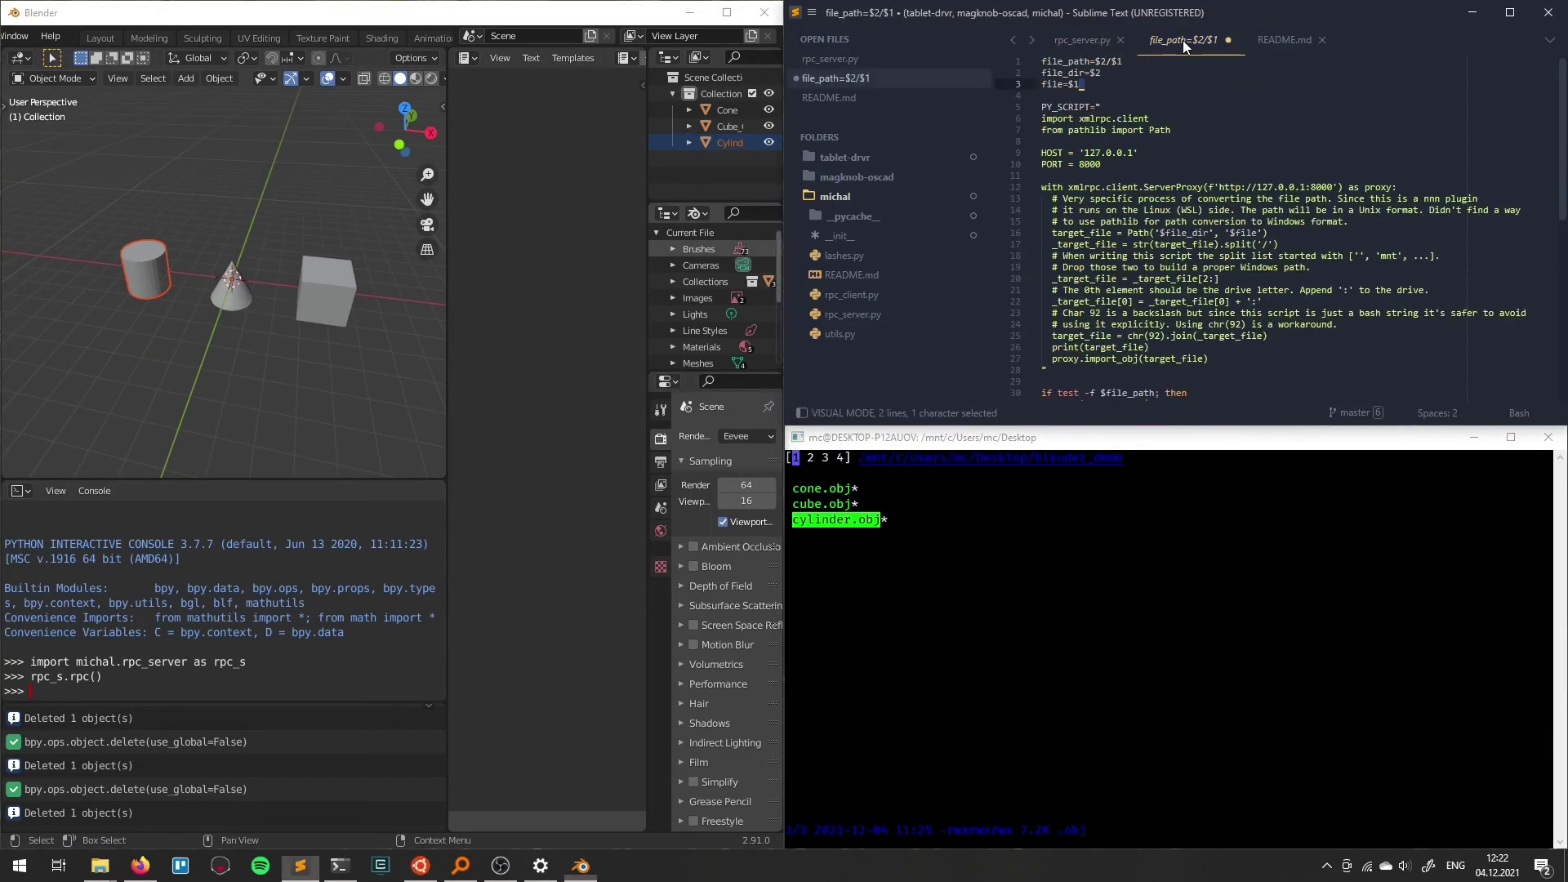
click(1191, 157)
scroll(1192, 157, down, 2)
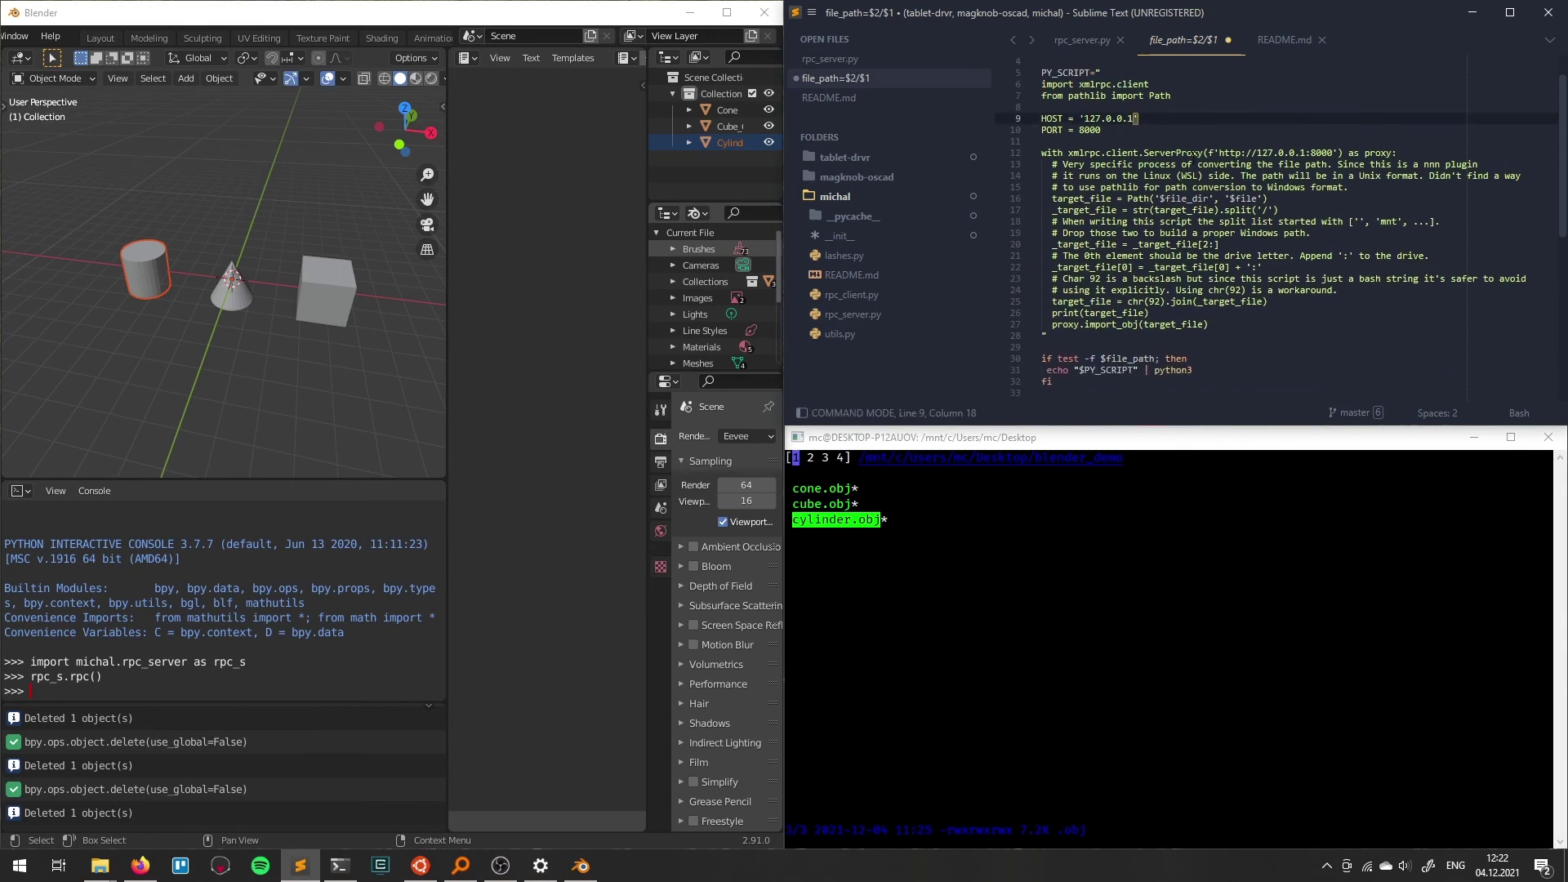
scroll(1192, 157, down, 1)
scroll(1192, 158, up, 1)
scroll(1192, 156, up, 2)
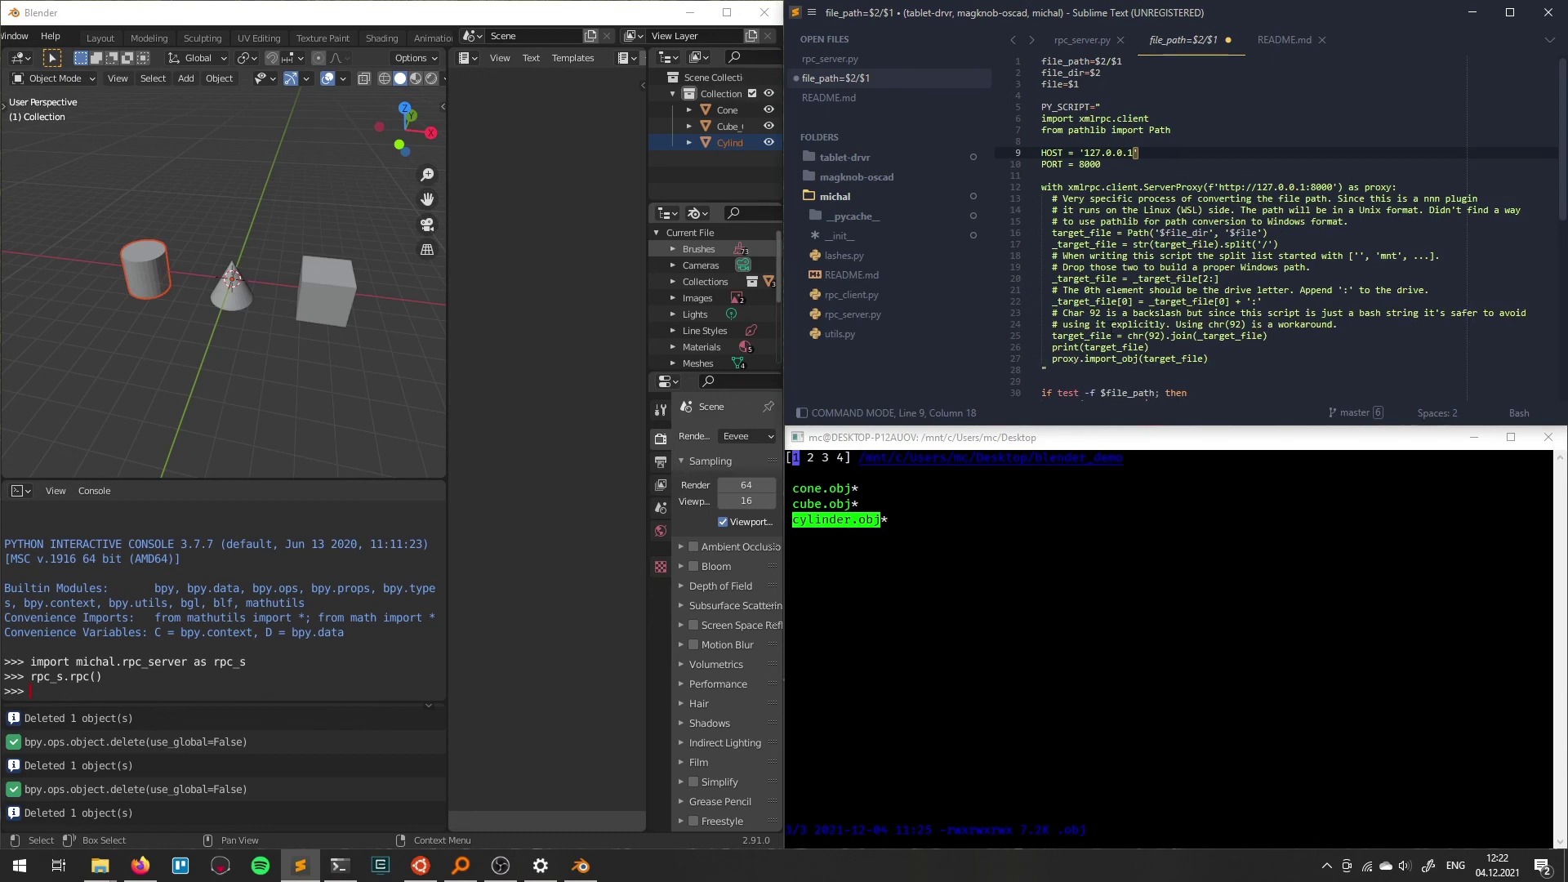
key(ctrl+minus)
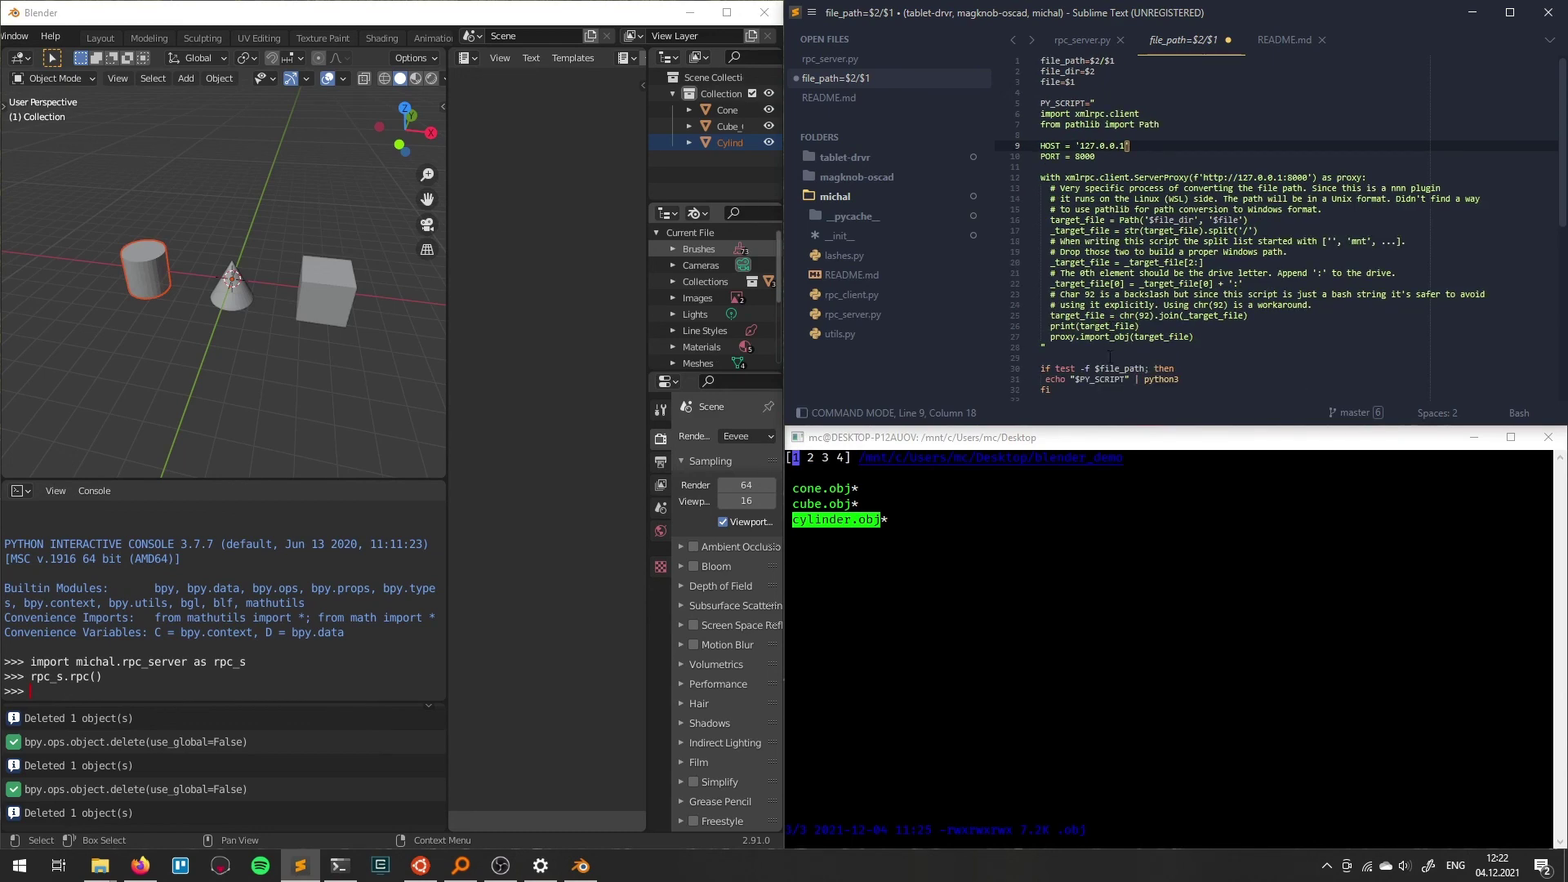